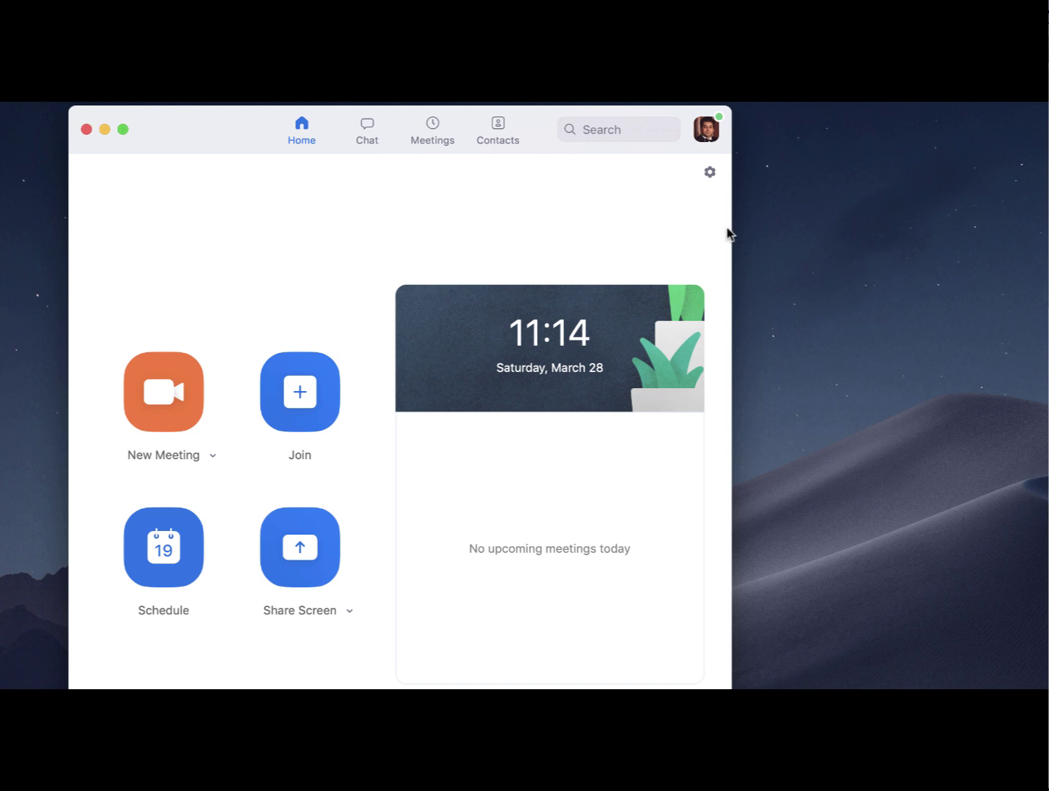
# Check the Zoom desktop client for updates
pyautogui.click(705, 135)
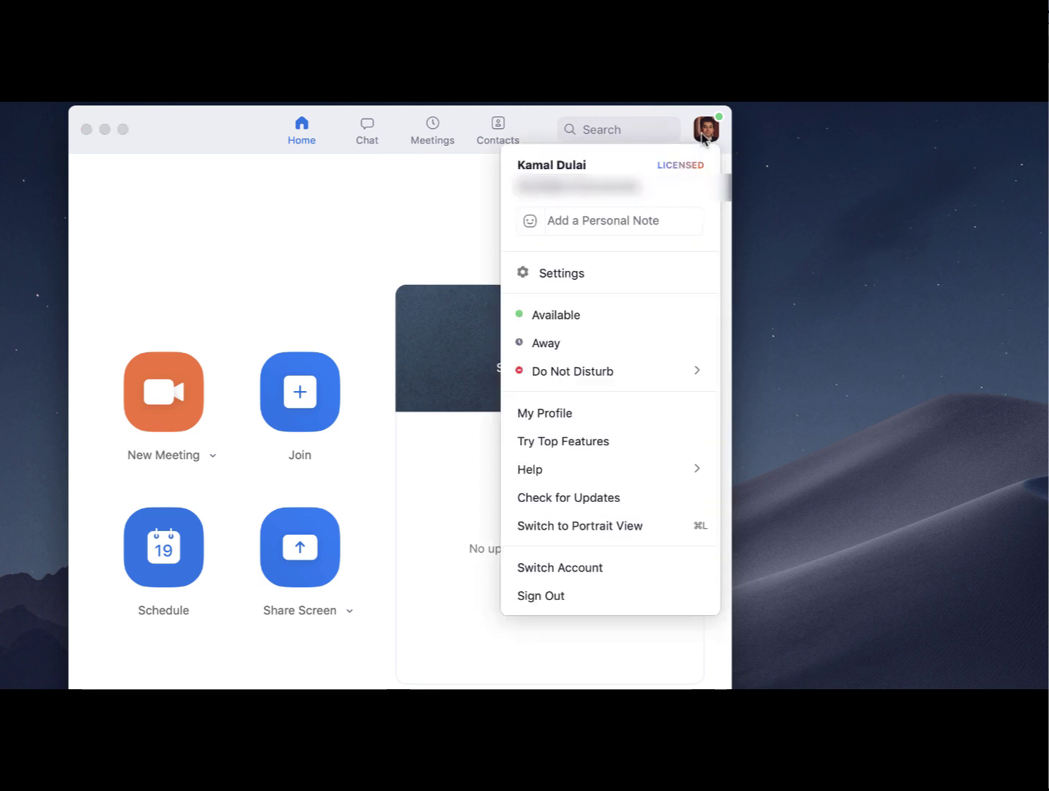
pyautogui.click(589, 505)
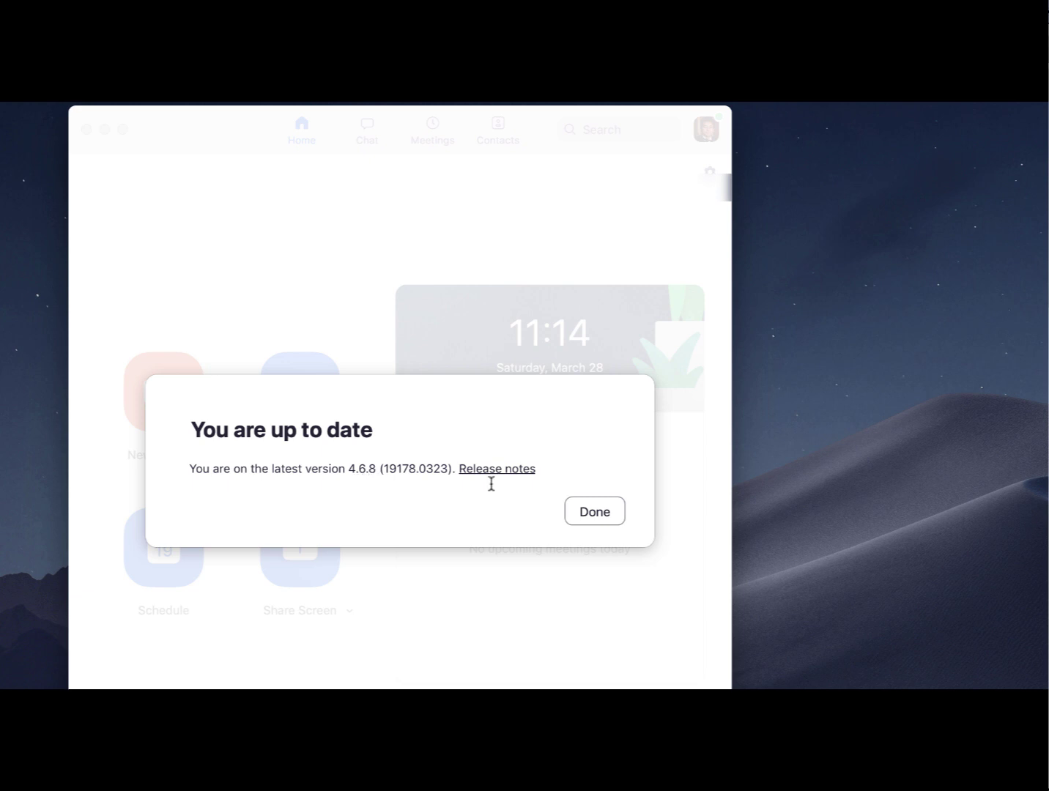
pyautogui.click(604, 513)
pyautogui.click(703, 130)
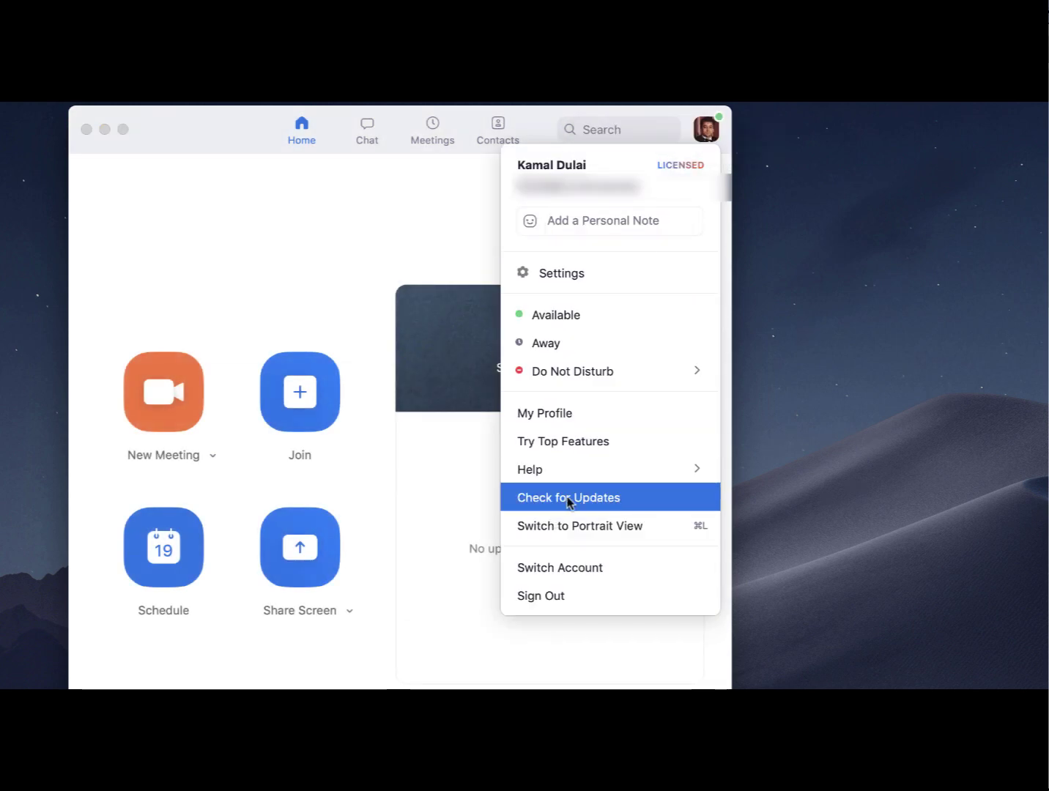
pyautogui.click(607, 501)
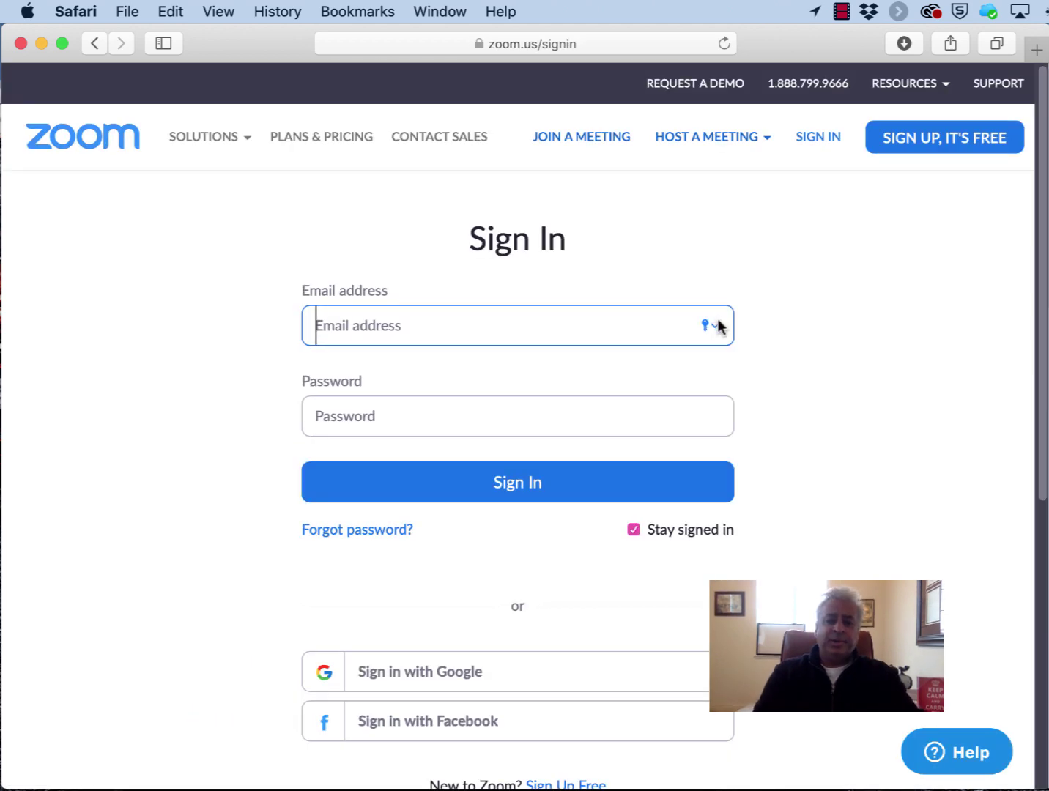
# Sign in to the Zoom website in Safari with the saved email address and account password
pyautogui.click(716, 326)
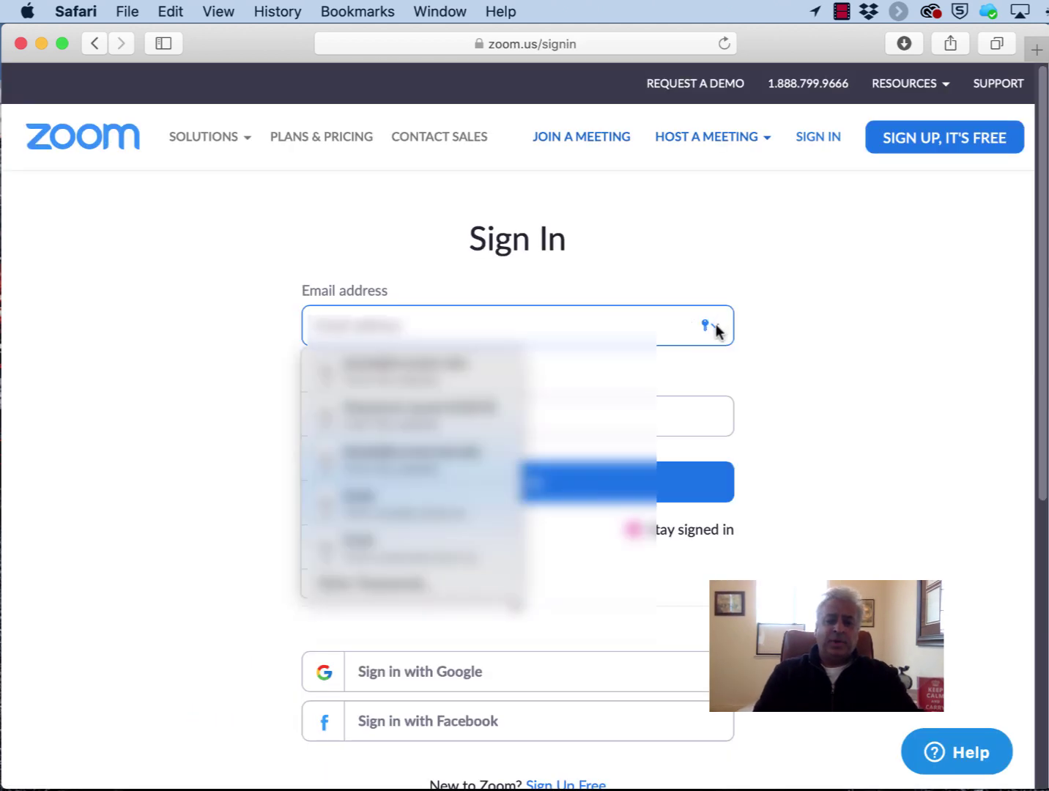
pyautogui.click(478, 448)
pyautogui.click(517, 489)
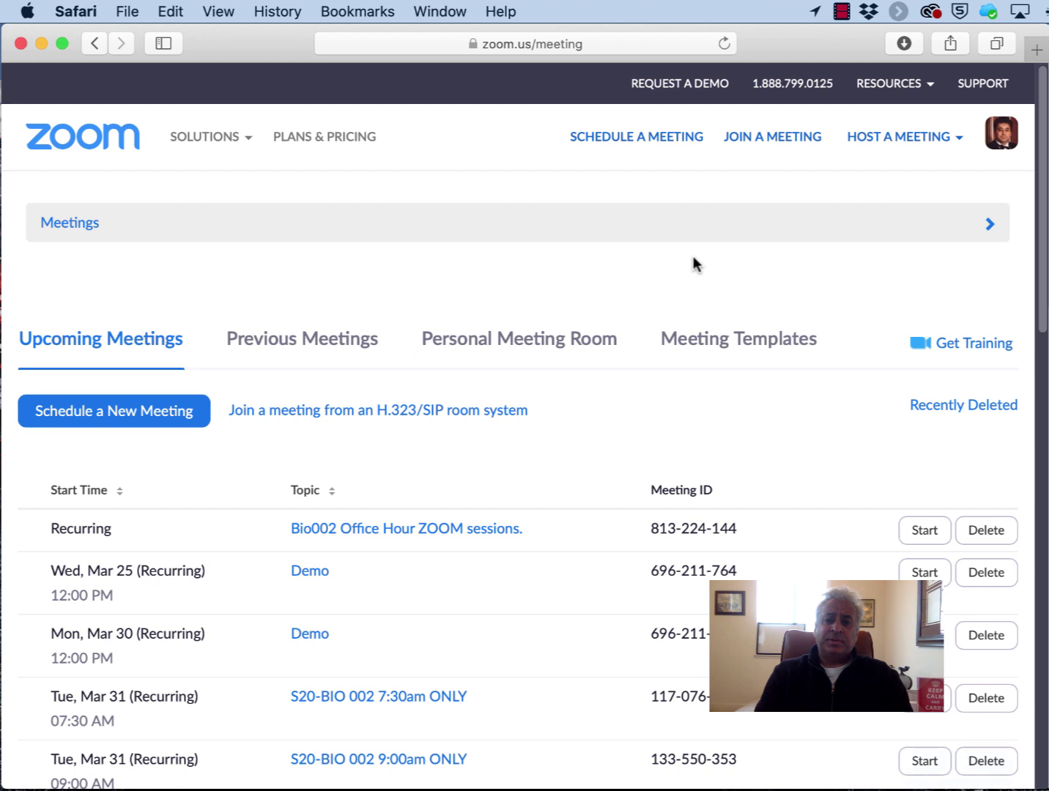
# Set up a new scheduled meeting with the topic Test and enable Breakout Room pre-assign
pyautogui.click(668, 141)
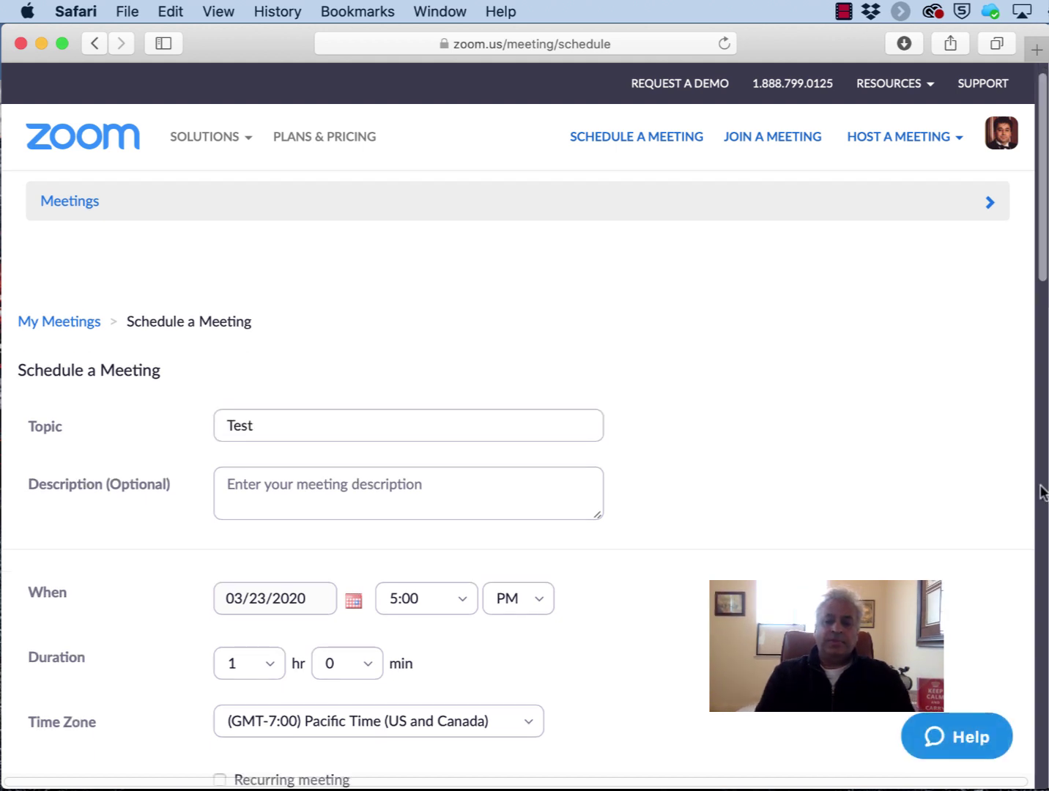
pyautogui.moveTo(1043, 253); pyautogui.dragTo(944, 611)
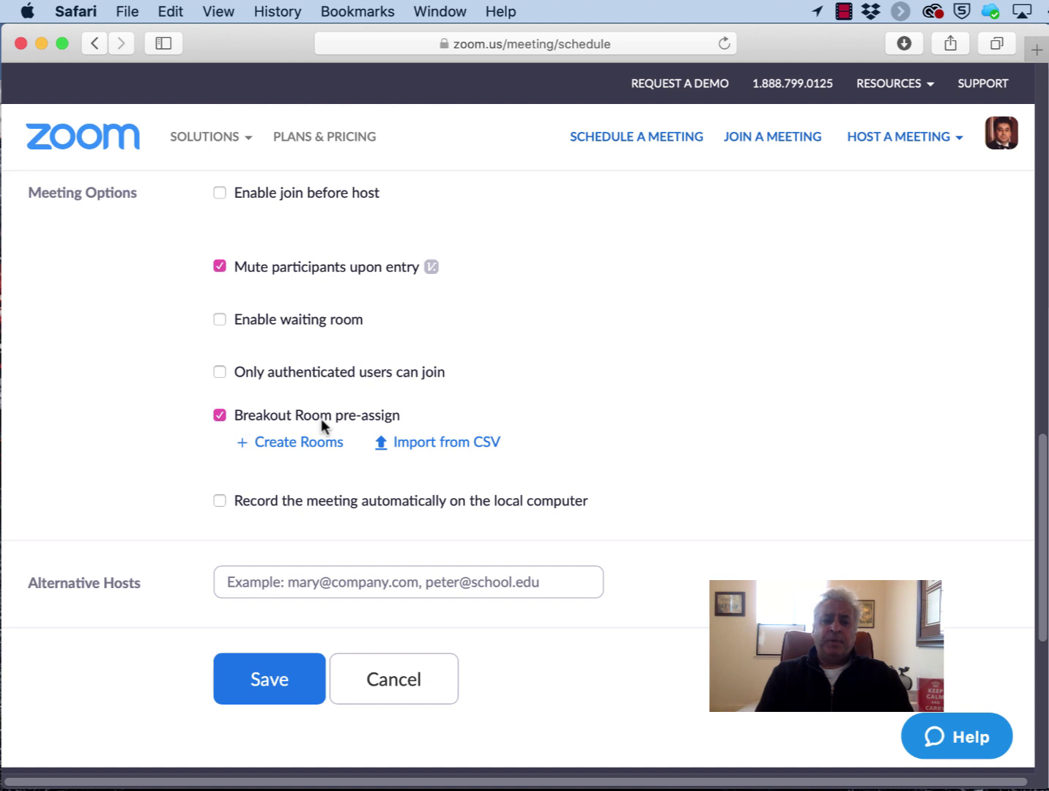
pyautogui.click(220, 416)
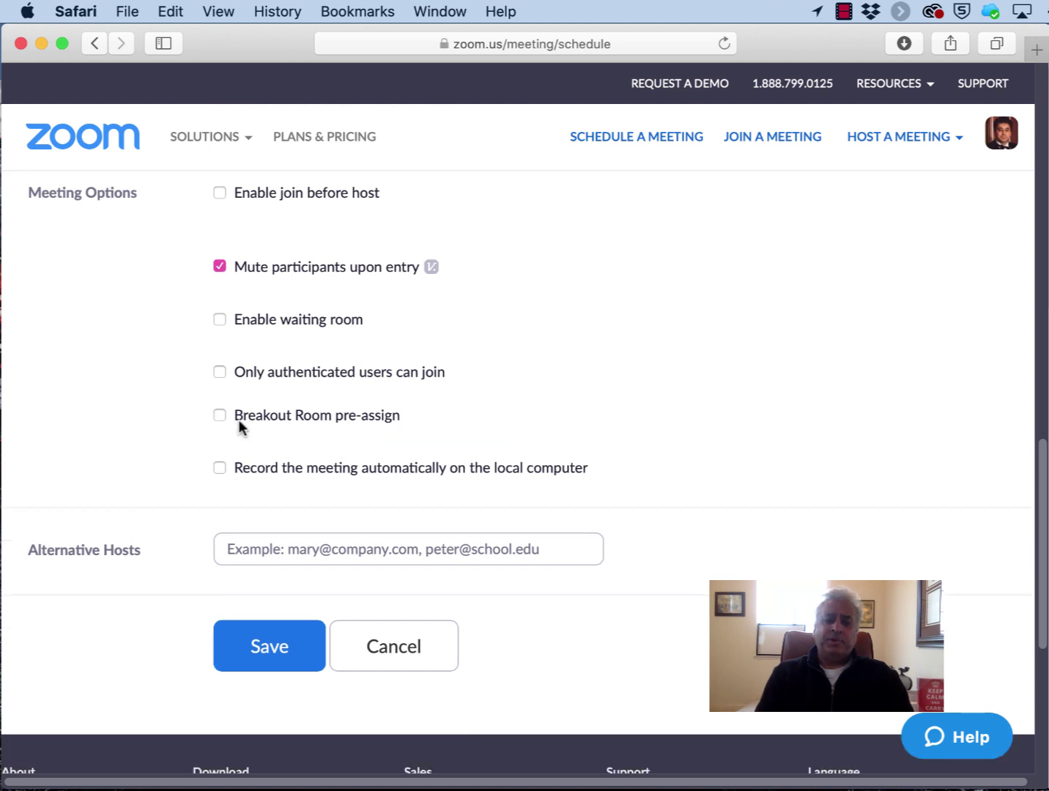
pyautogui.click(219, 415)
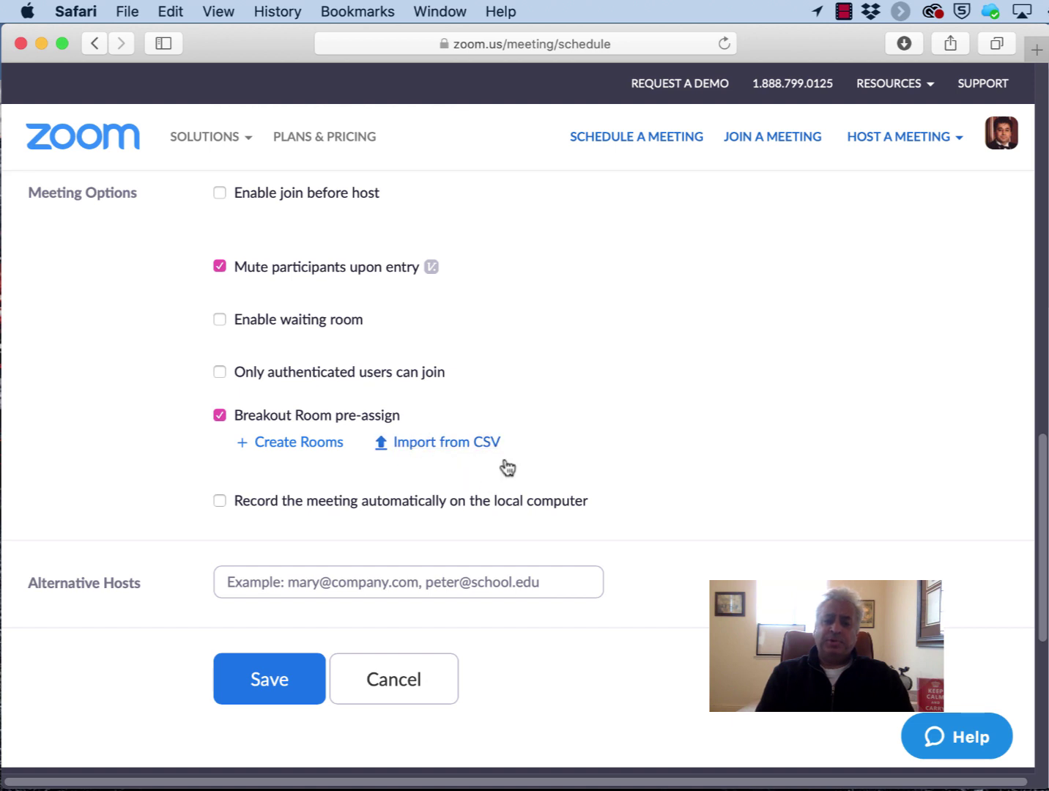
# Download the breakout room CSV template and fill it in Excel with room1 to room4 and the participants' email addresses
pyautogui.click(444, 445)
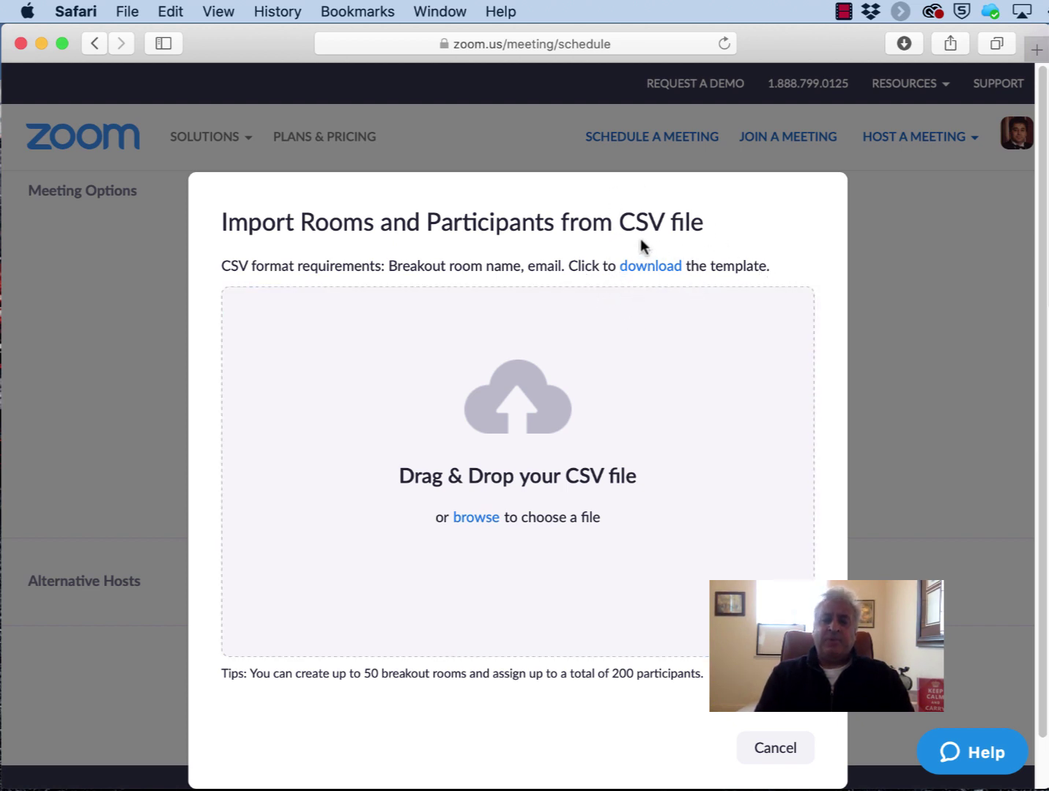
pyautogui.click(648, 267)
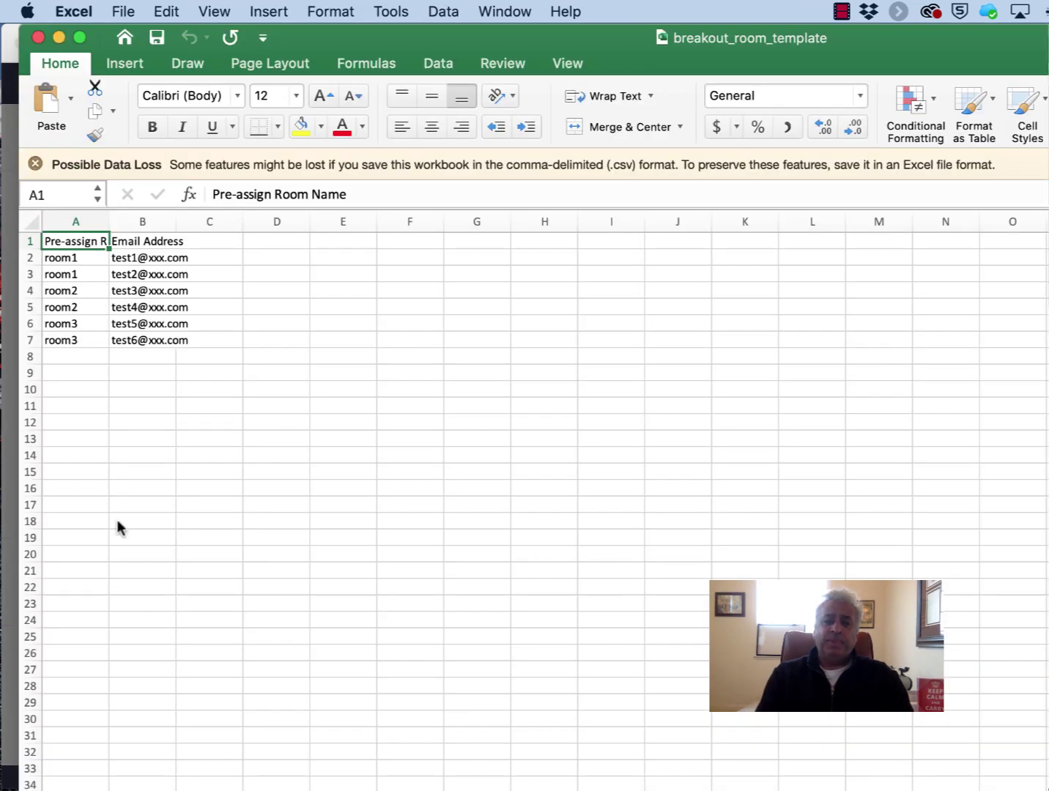
pyautogui.click(77, 223)
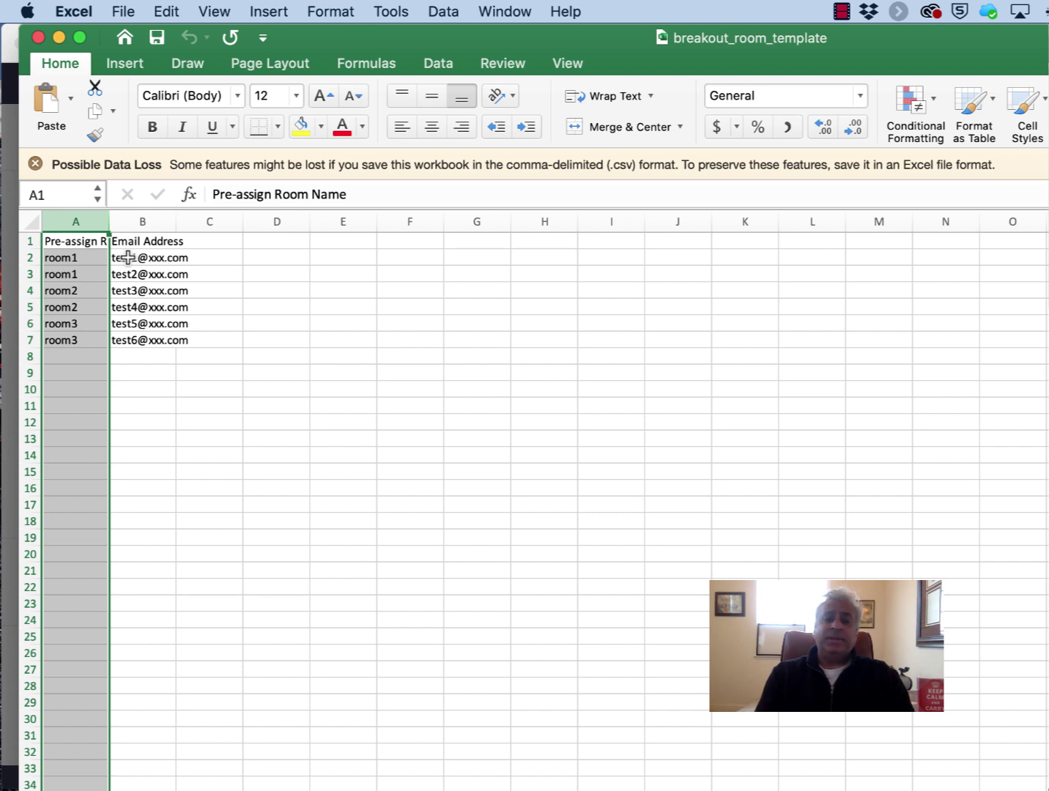
pyautogui.click(125, 11)
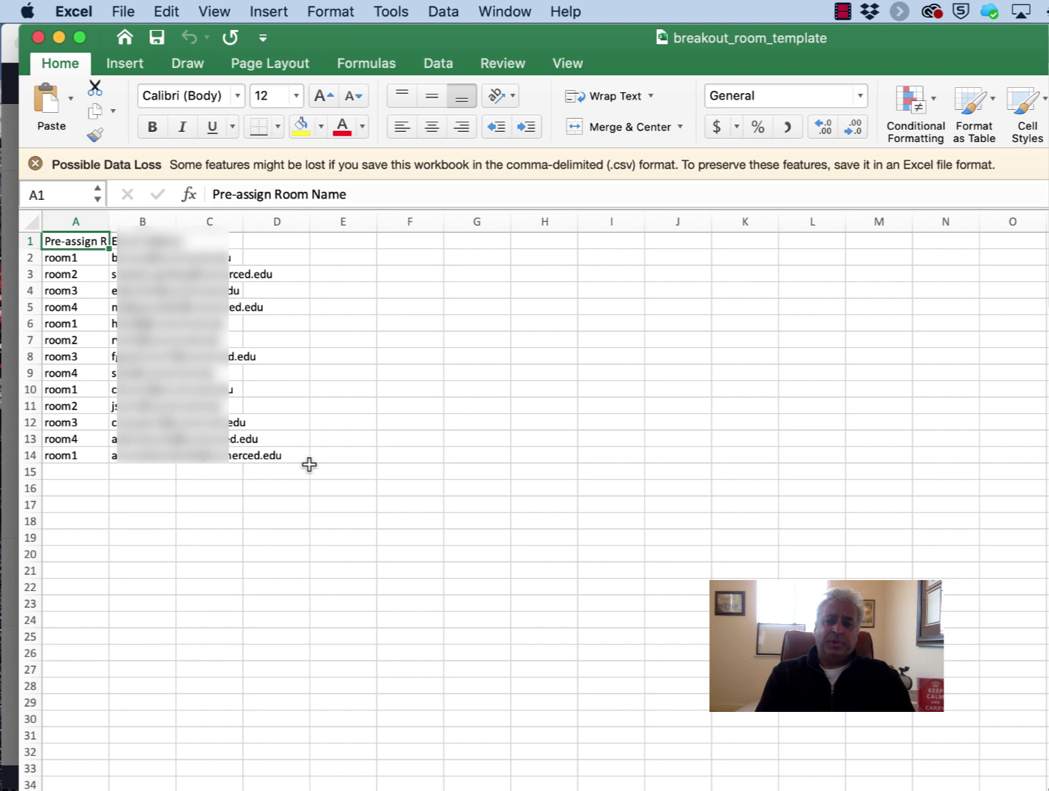
pyautogui.click(38, 37)
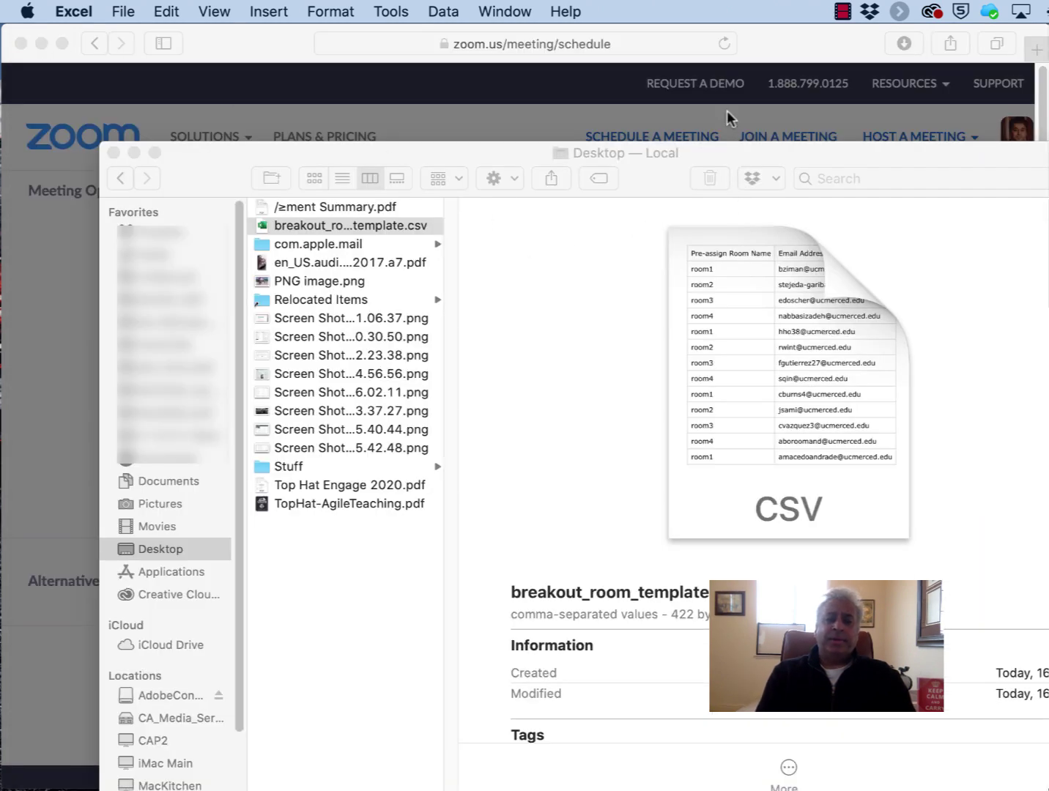
# Back on the Zoom website, import breakout_room_template.csv from the Desktop as the meeting's rooms and participants
pyautogui.click(580, 103)
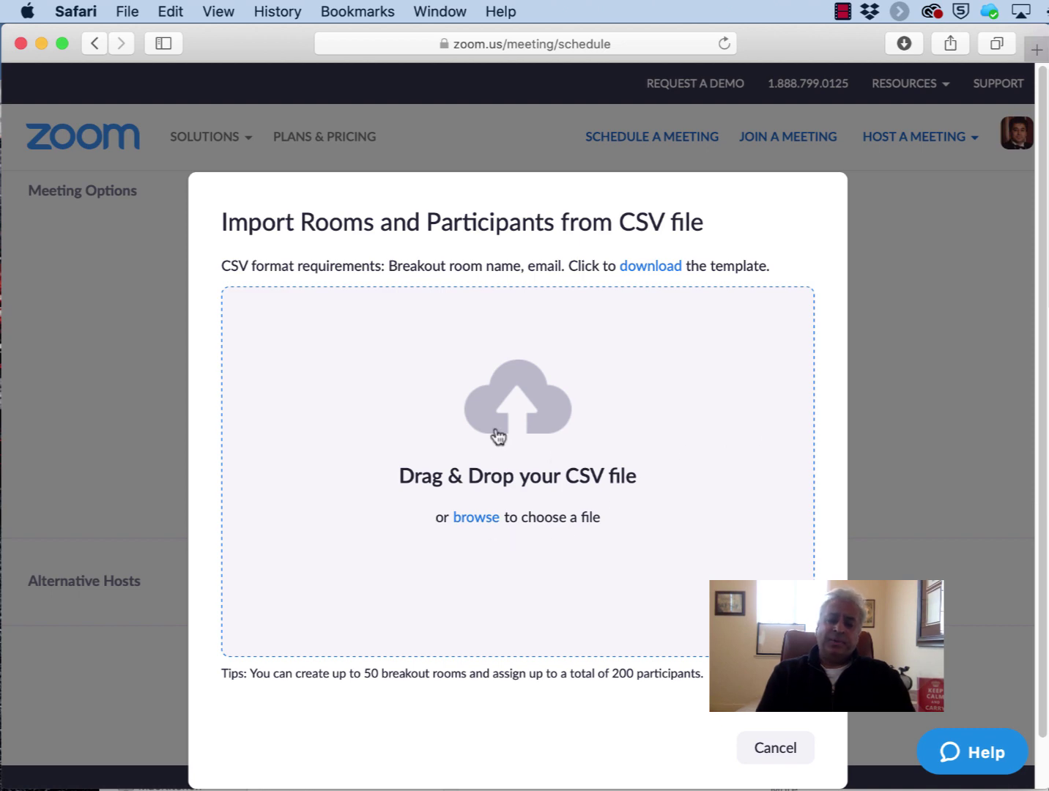
pyautogui.click(467, 518)
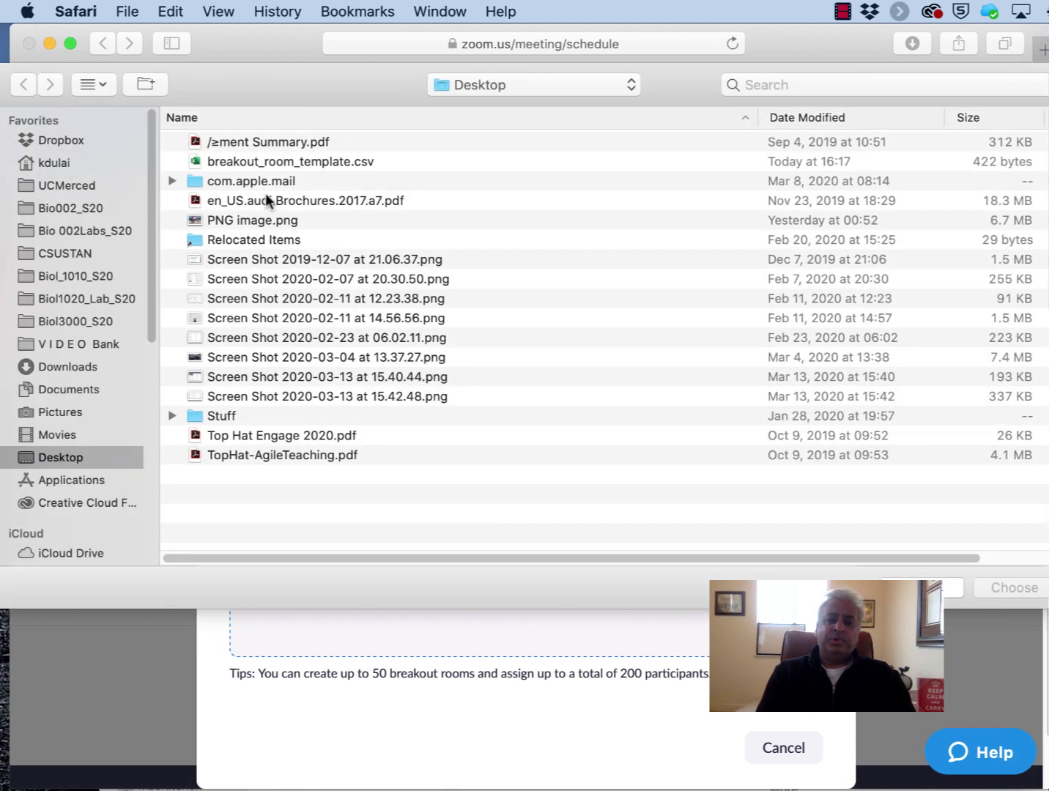
pyautogui.click(255, 160)
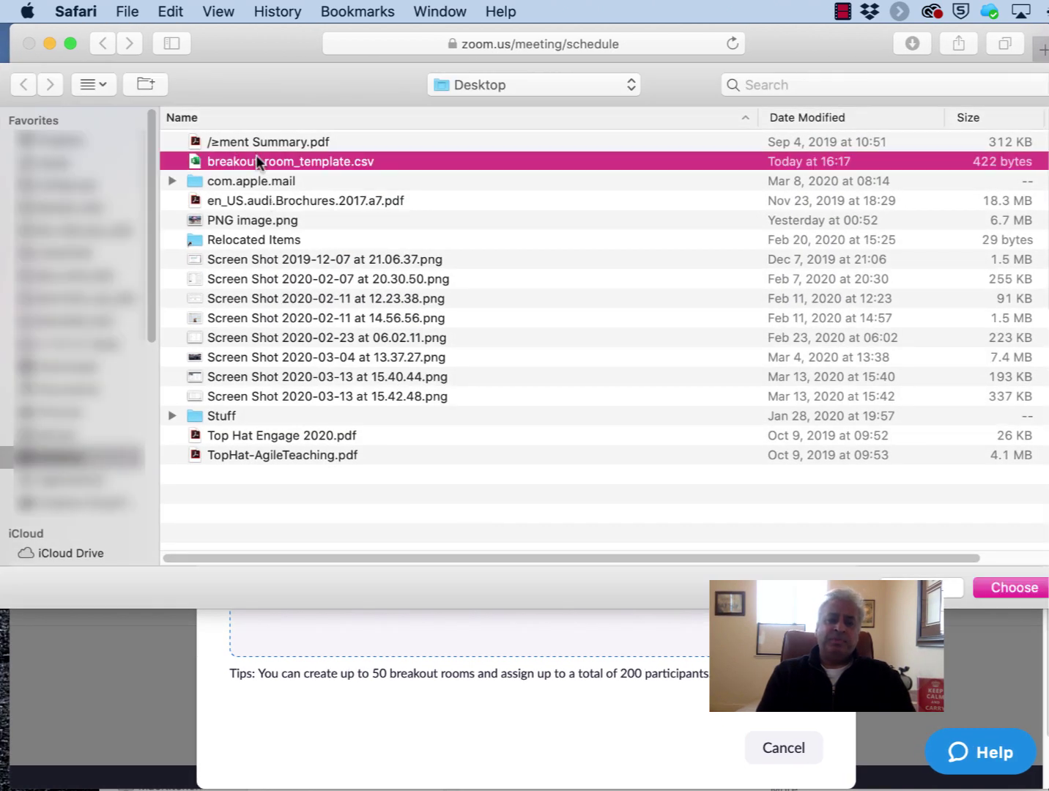
pyautogui.click(993, 586)
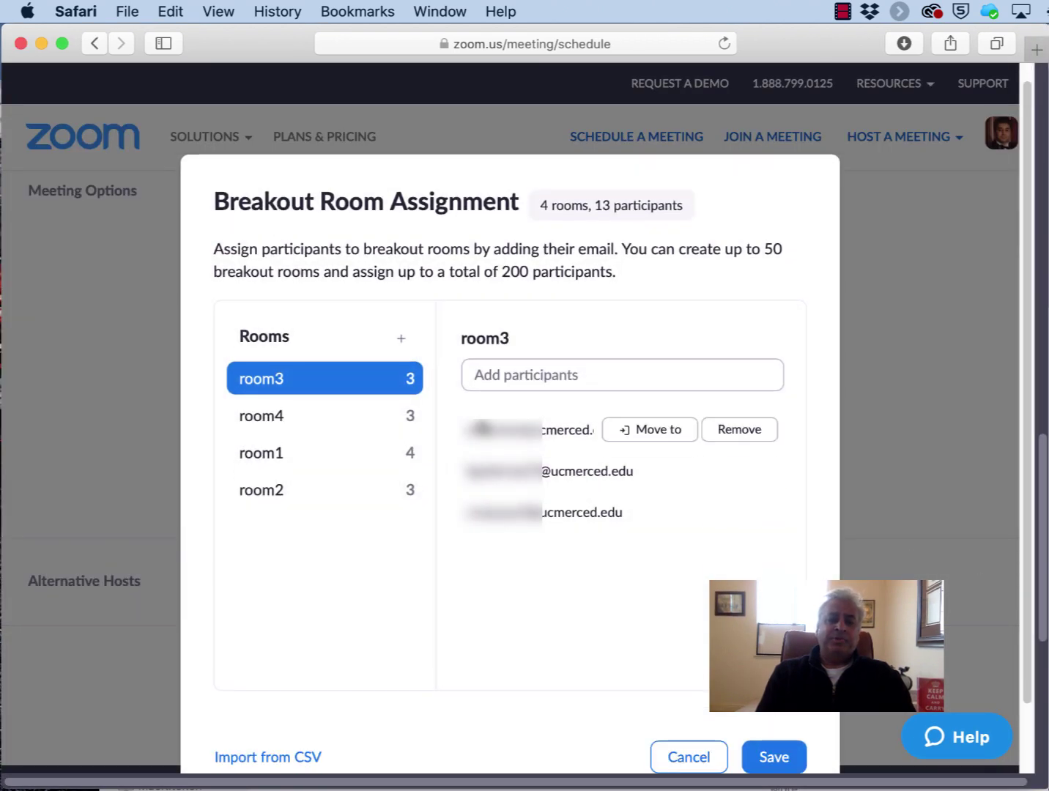
# Review the participants assigned to each breakout room and the available room editing controls
pyautogui.moveTo(508, 415)
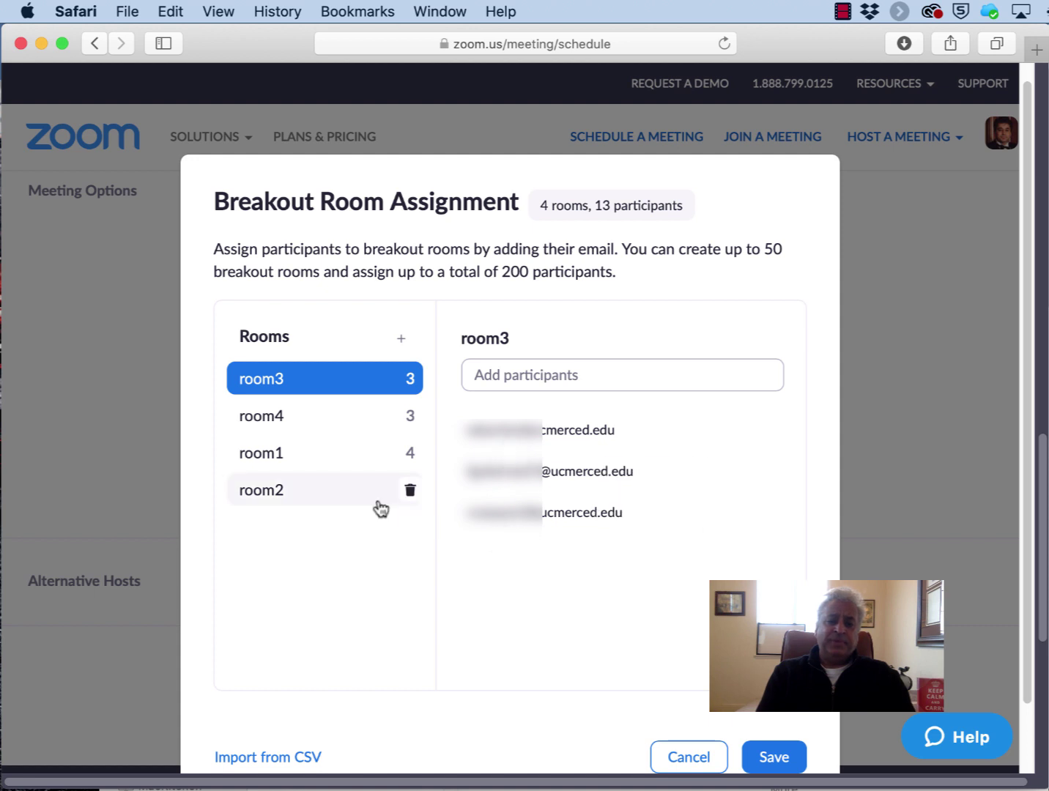
pyautogui.click(302, 464)
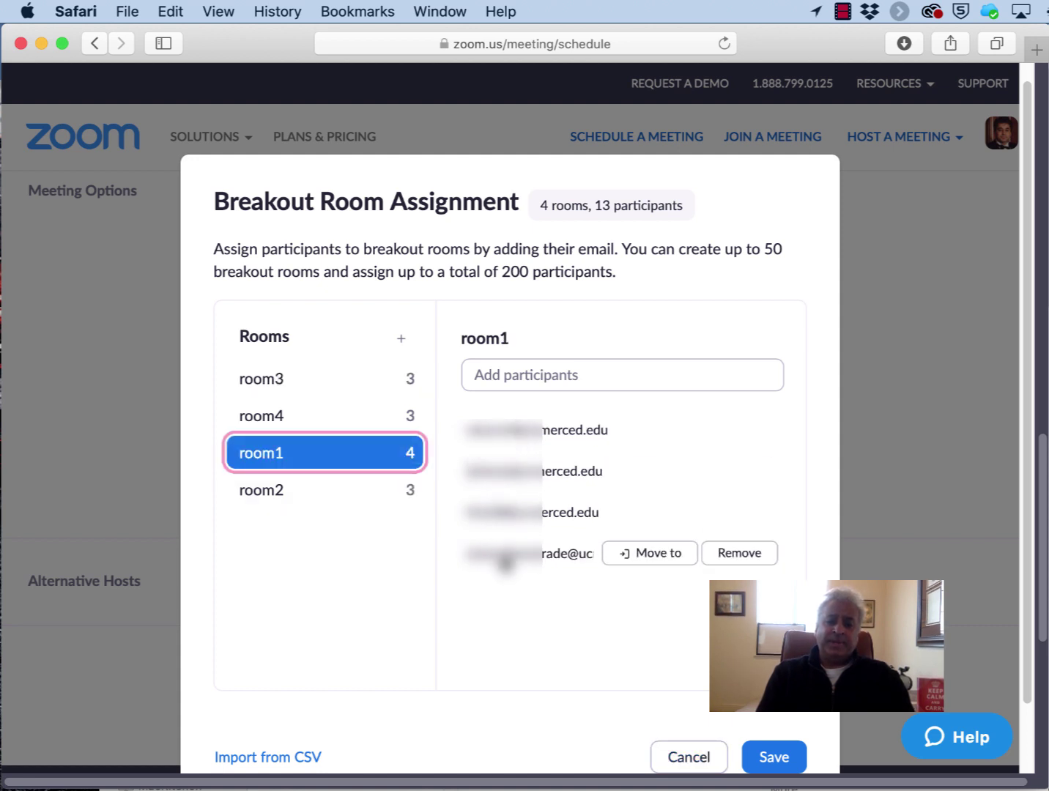
pyautogui.click(318, 491)
pyautogui.click(300, 419)
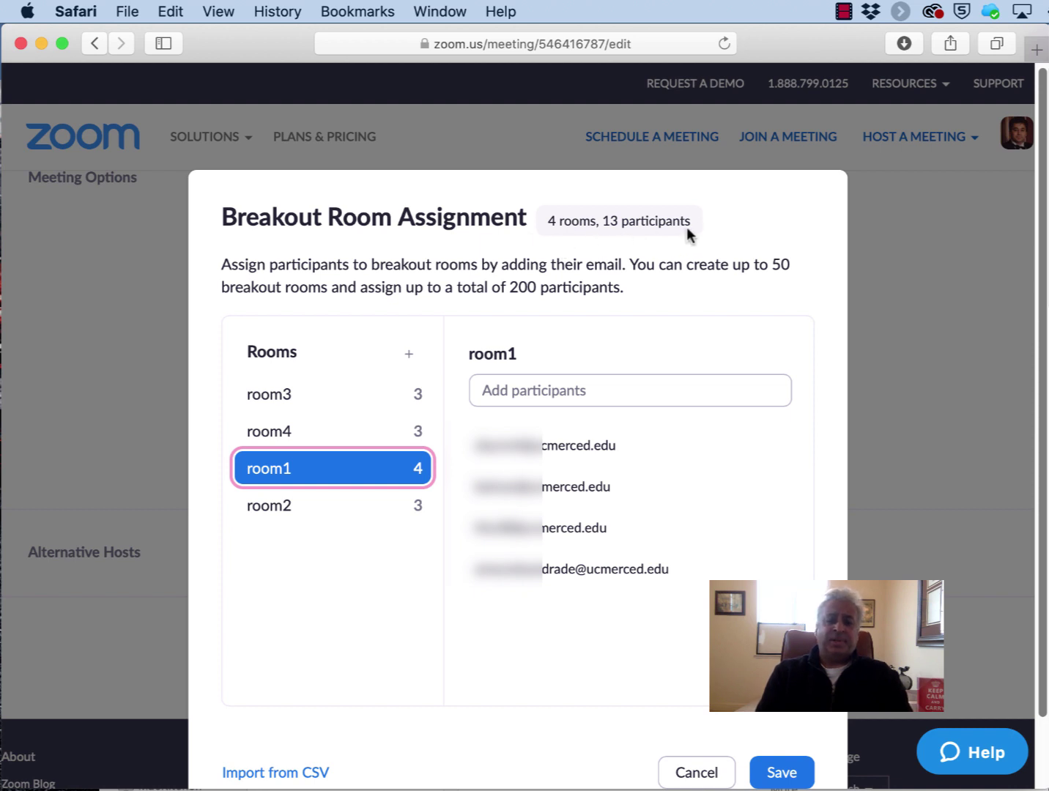
pyautogui.click(537, 400)
pyautogui.moveTo(382, 404)
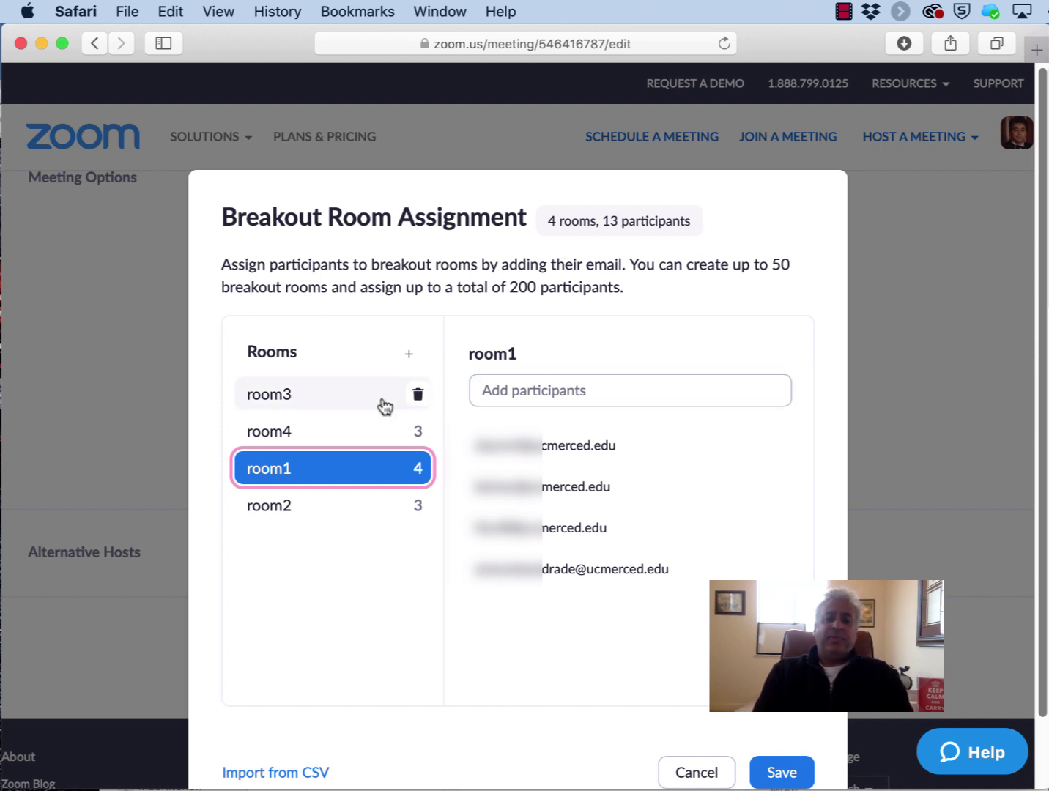
pyautogui.click(479, 391)
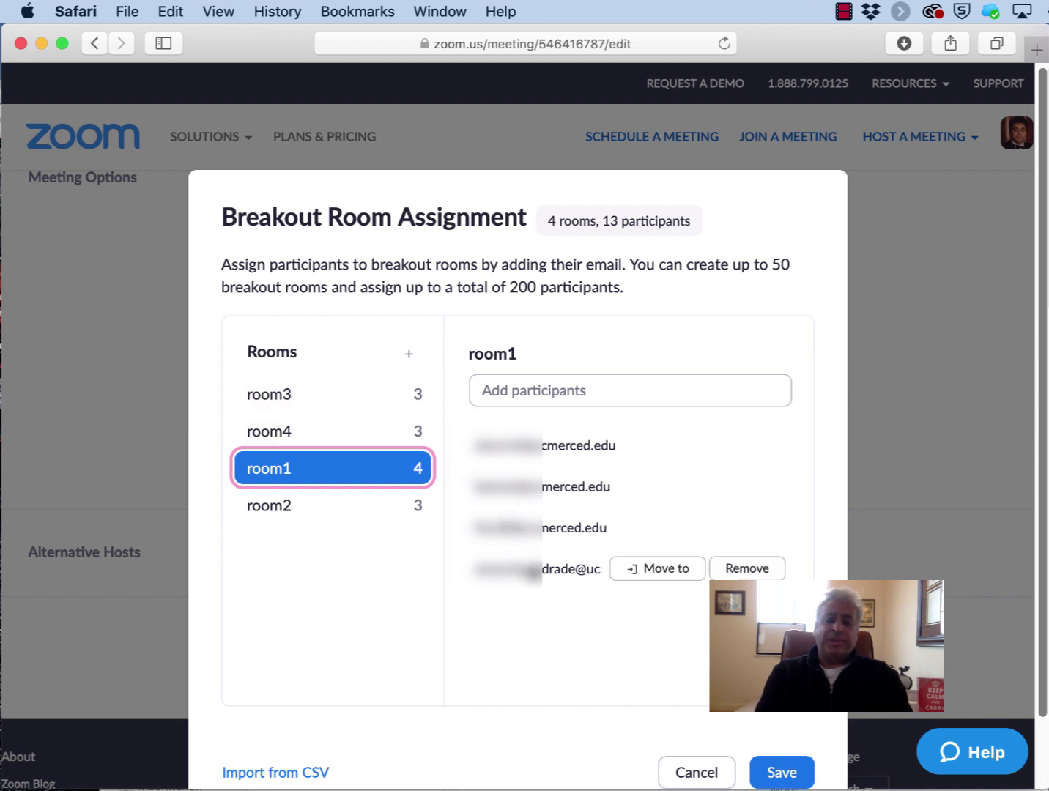
pyautogui.click(501, 394)
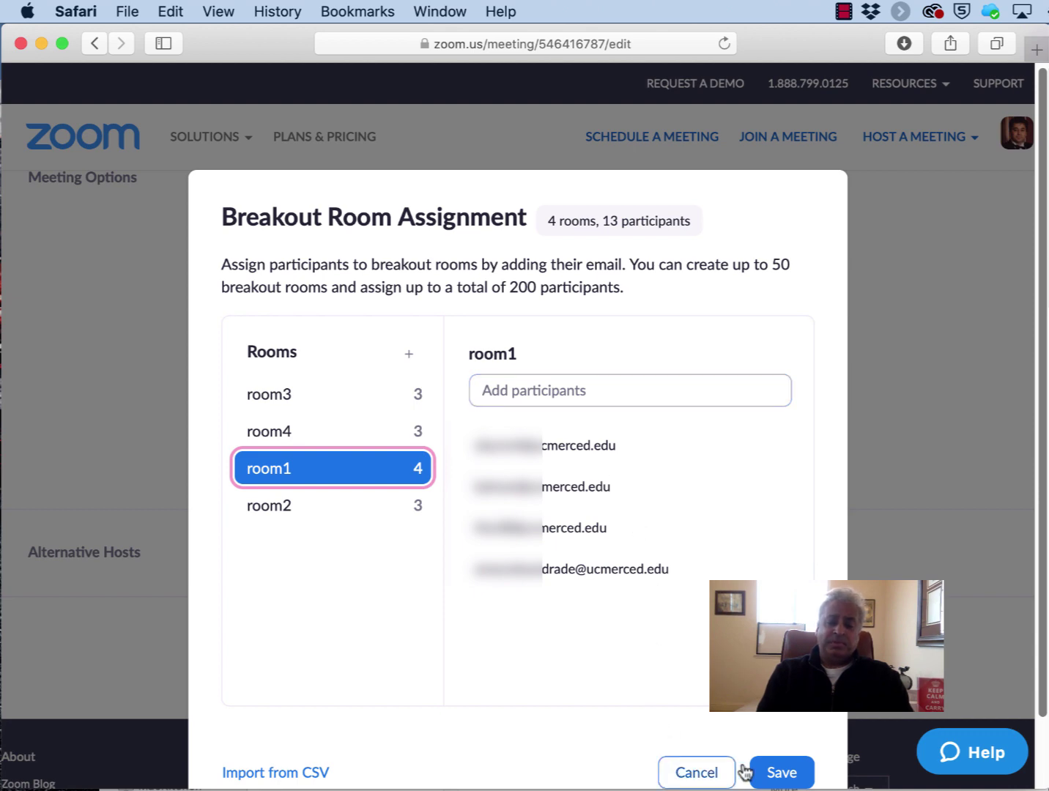
# Save the breakout room assignment and the Test meeting
pyautogui.click(770, 772)
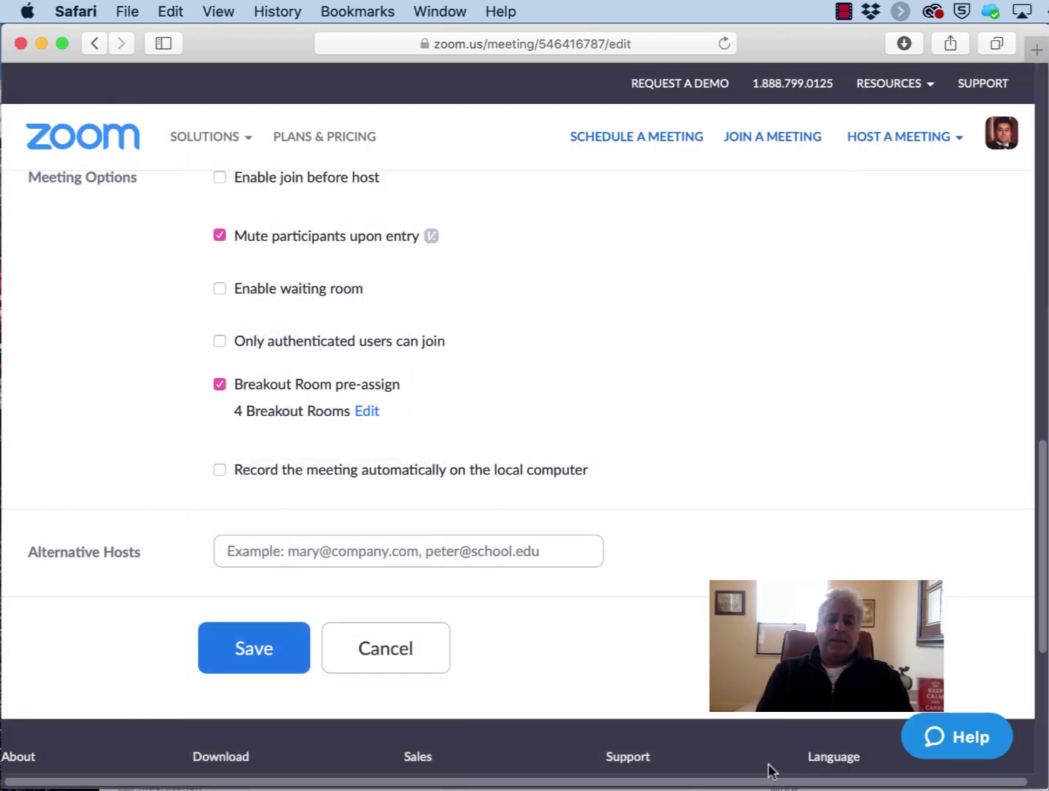
pyautogui.click(250, 654)
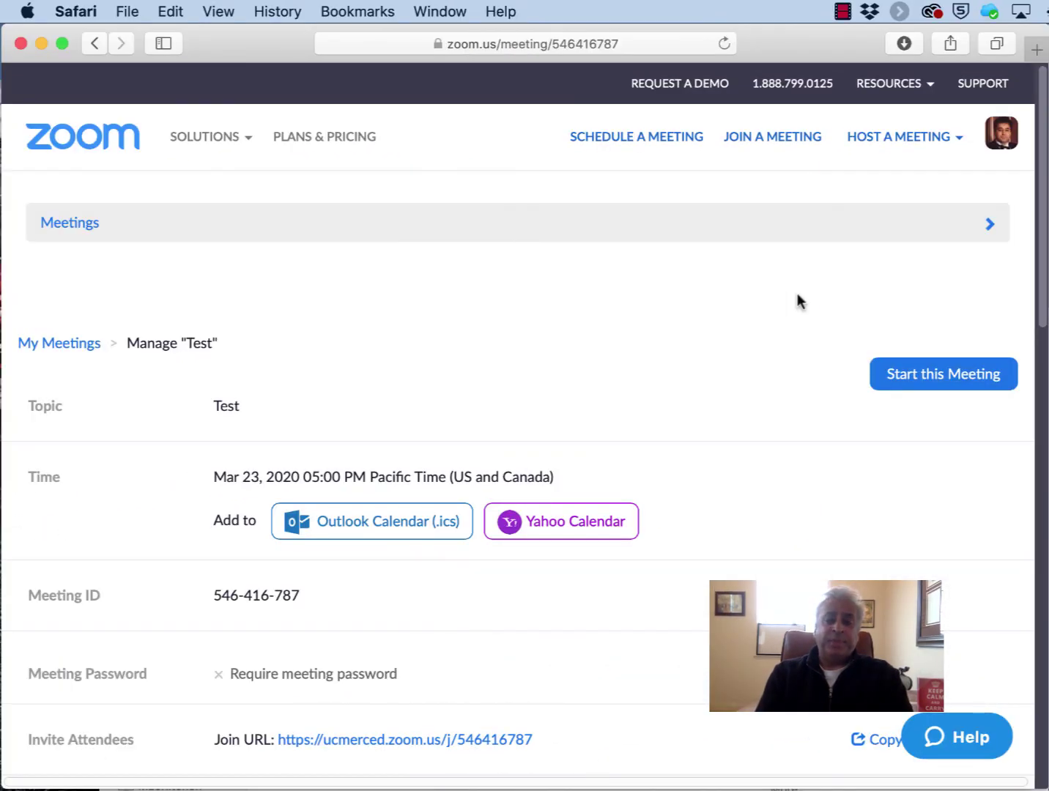
# Start the Test meeting in the Zoom desktop app and enlarge the meeting window
pyautogui.click(911, 380)
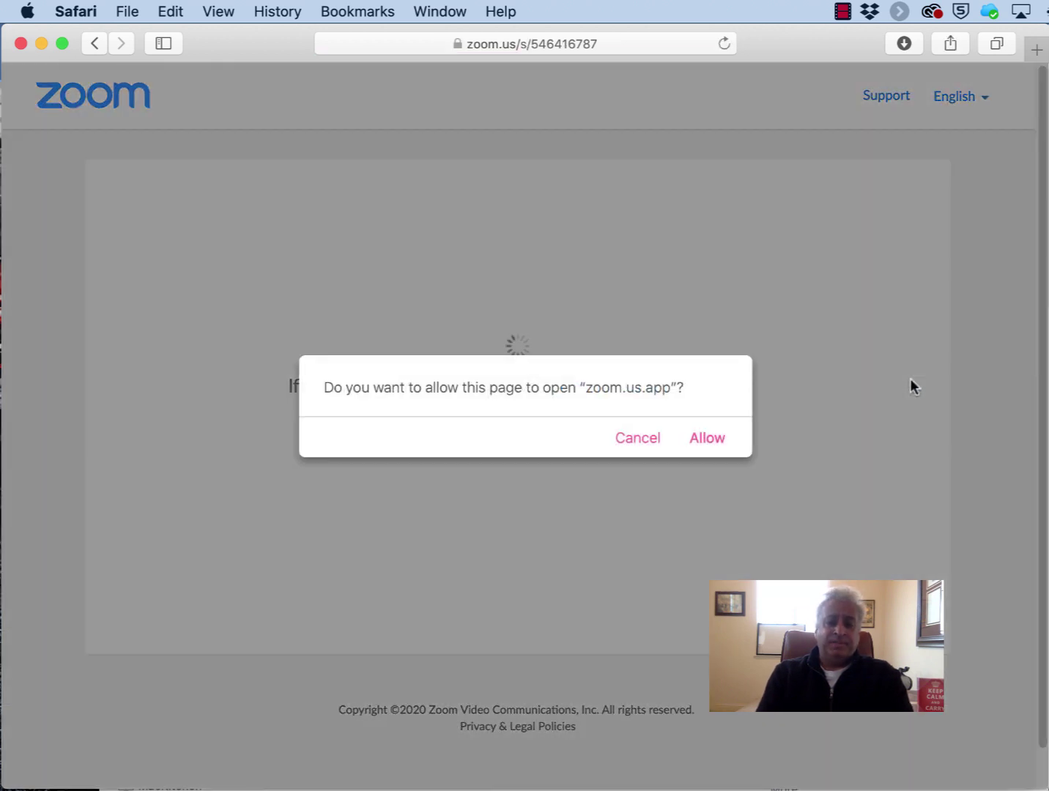
pyautogui.click(707, 437)
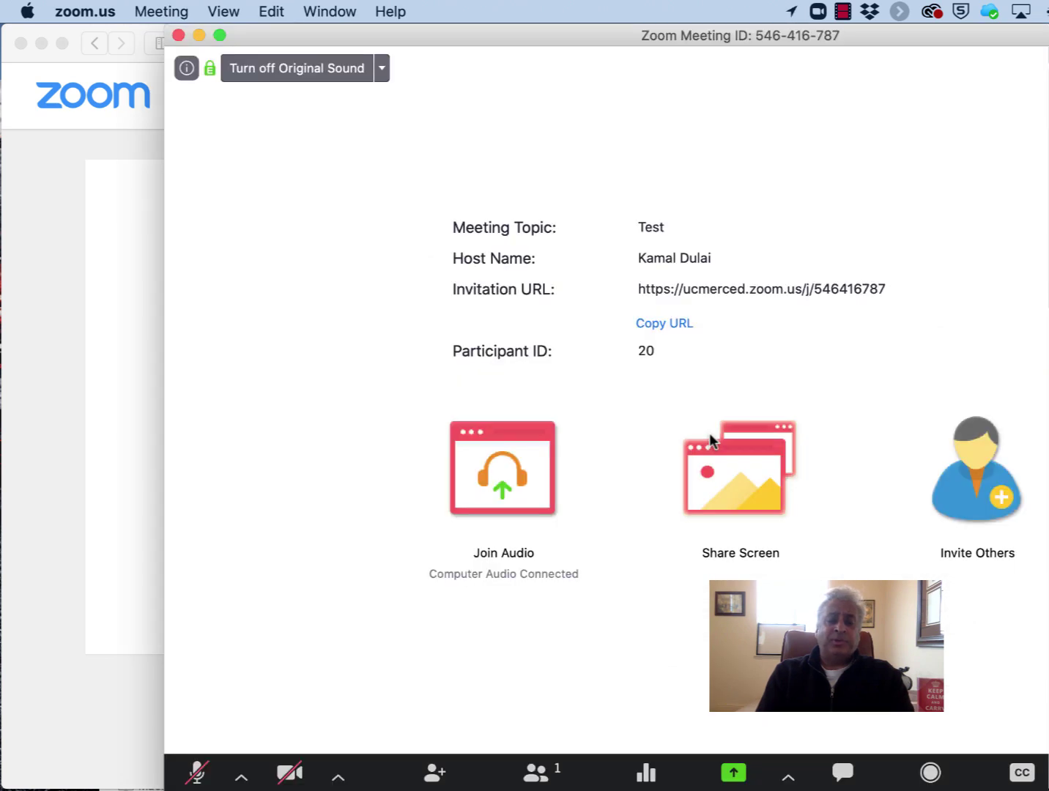
pyautogui.doubleClick(485, 38)
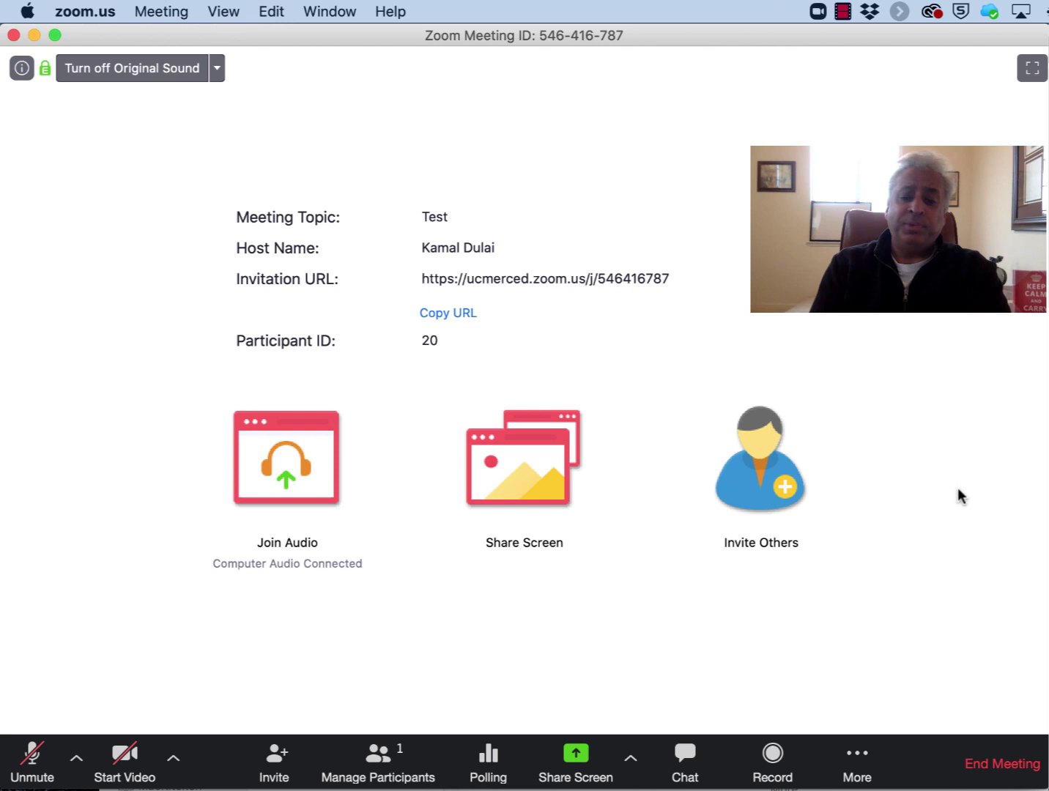
# Open the meeting's breakout rooms and set the countdown timer after closing to 15 seconds
pyautogui.click(857, 758)
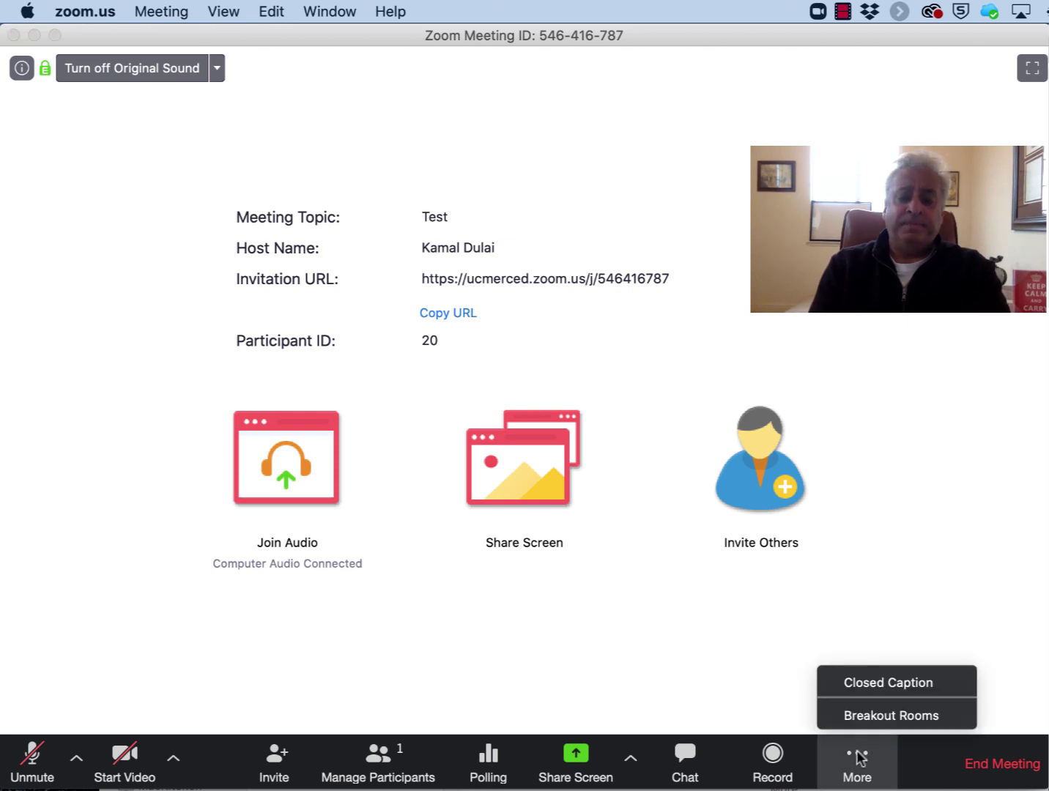
pyautogui.click(871, 709)
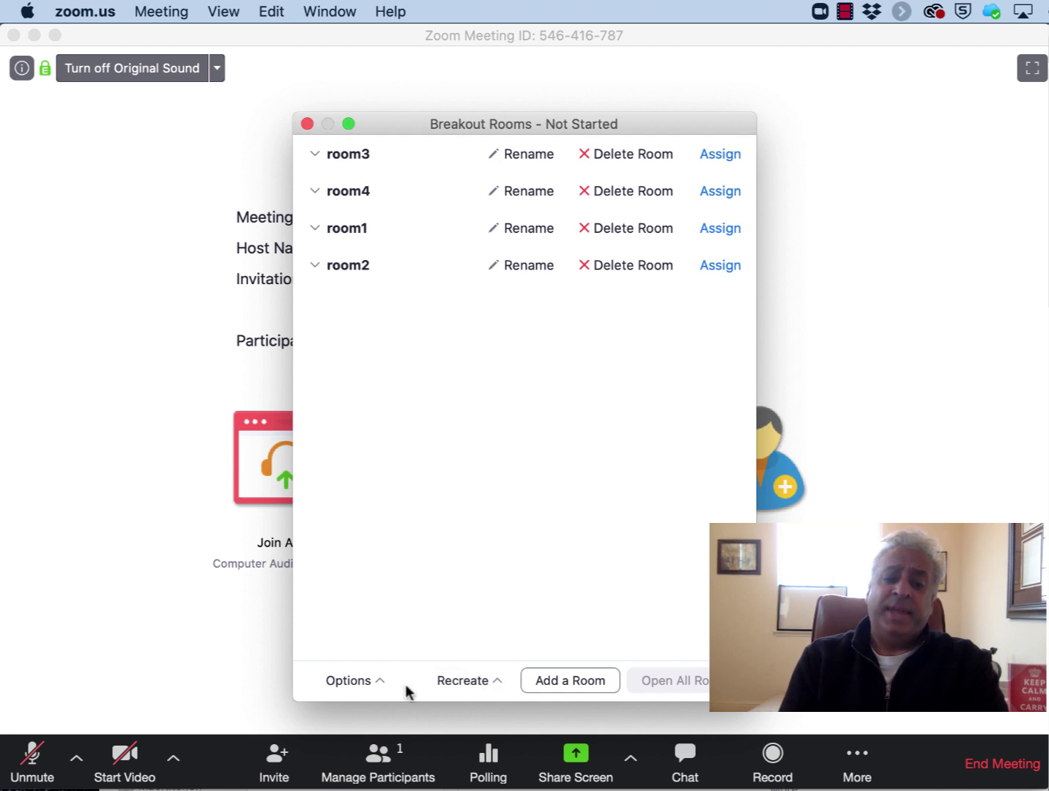
pyautogui.click(370, 685)
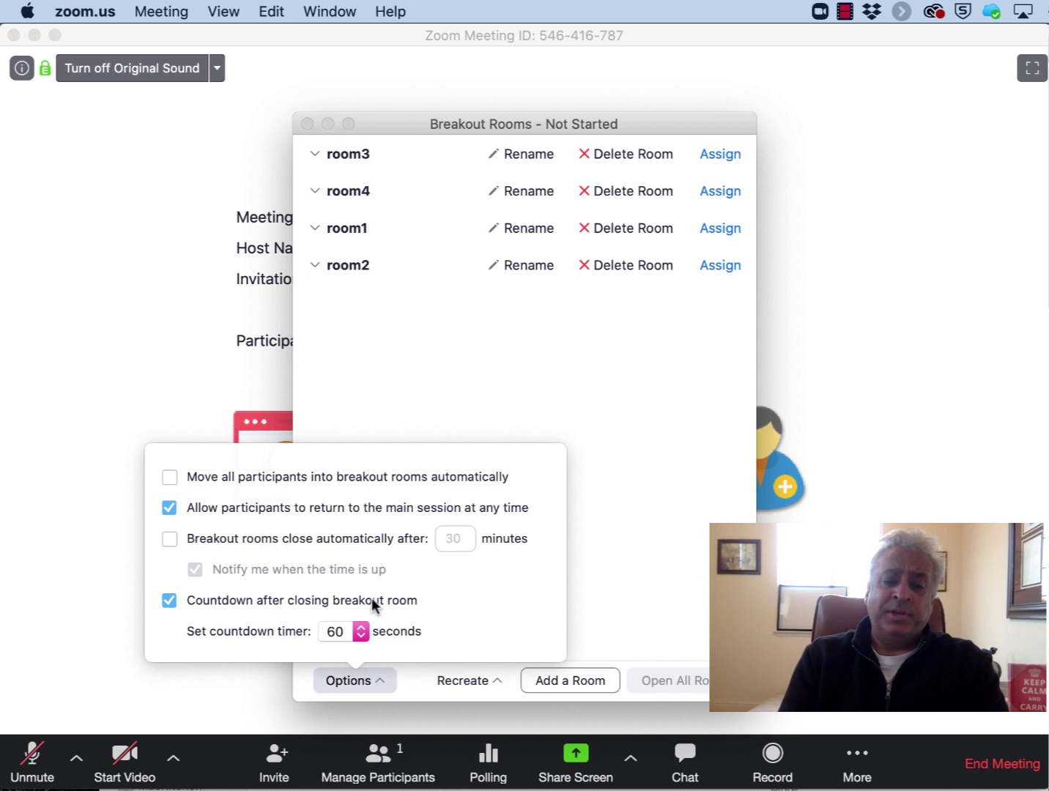
pyautogui.click(361, 635)
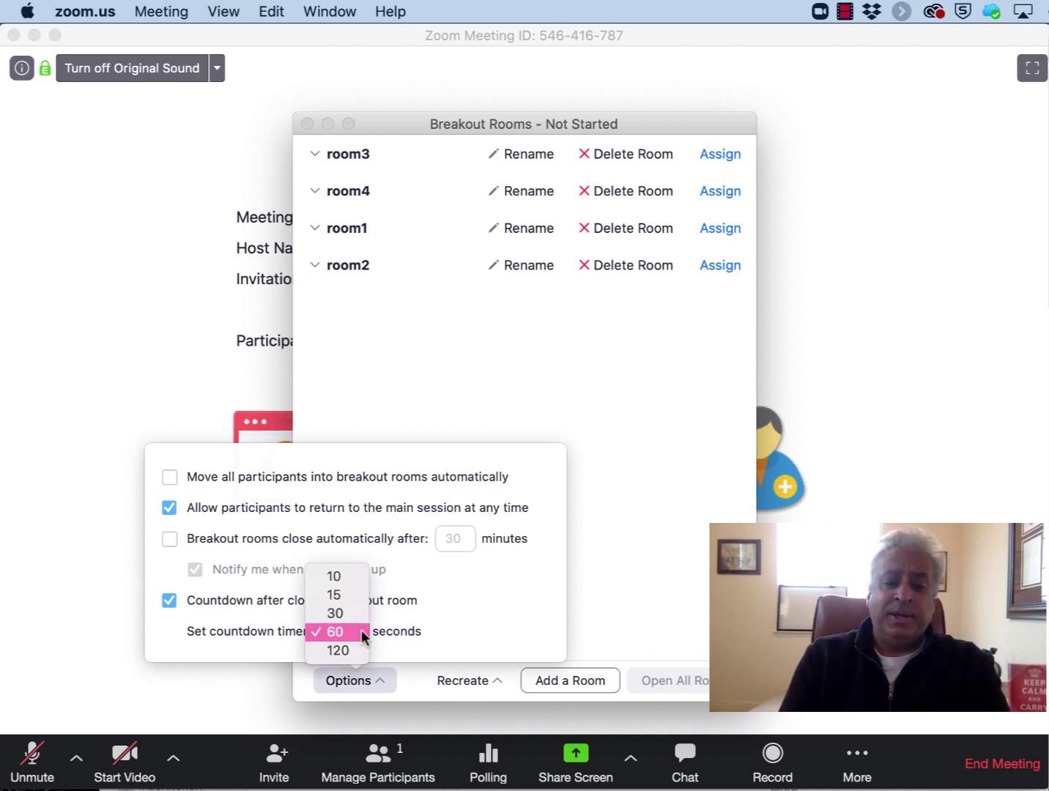
pyautogui.click(357, 592)
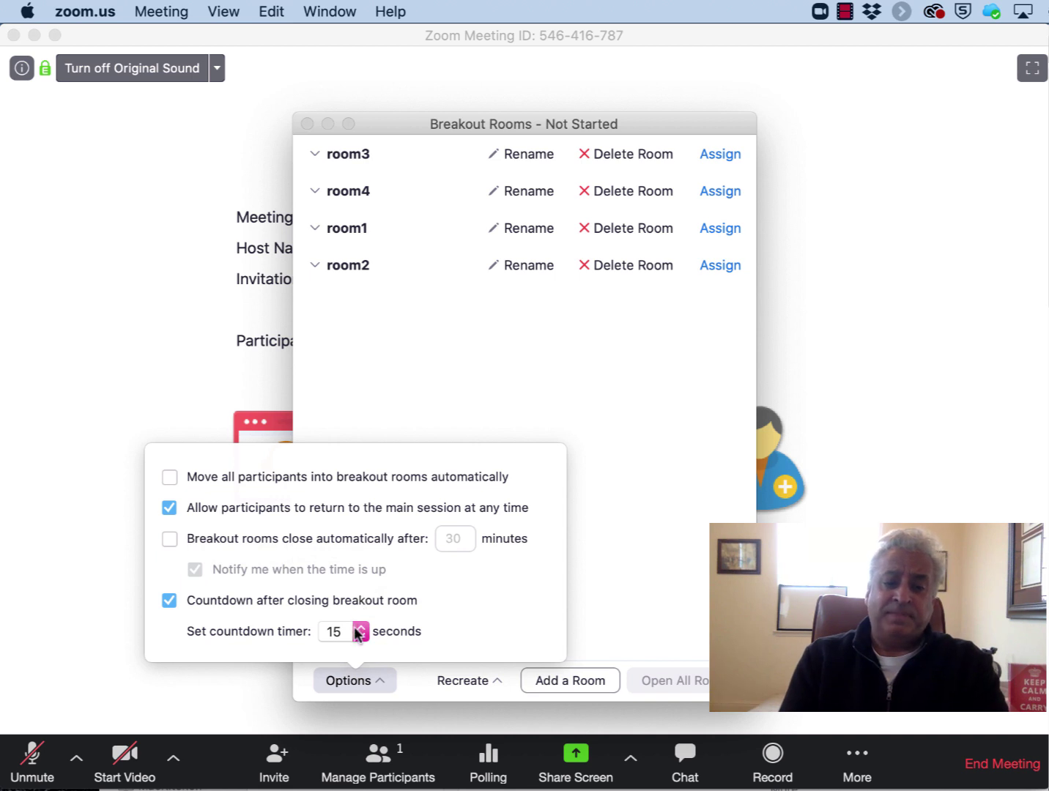
# Set the breakout rooms to close automatically after 20 minutes
pyautogui.click(169, 540)
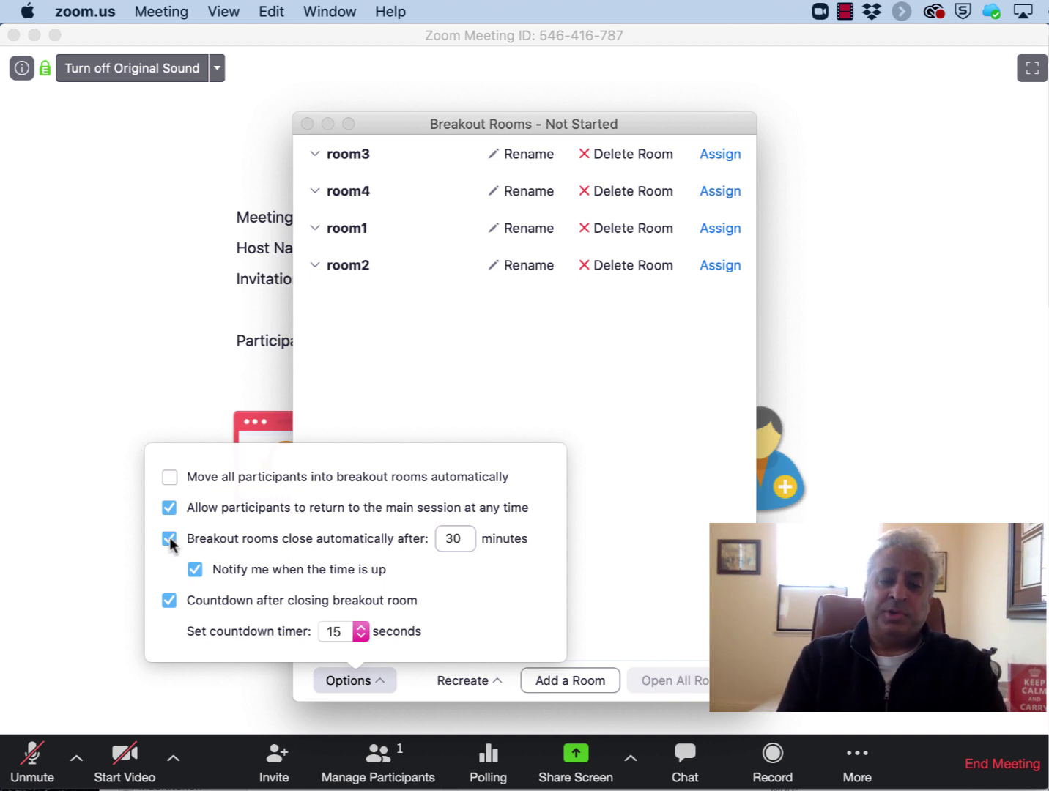
pyautogui.doubleClick(462, 543)
pyautogui.write('20')
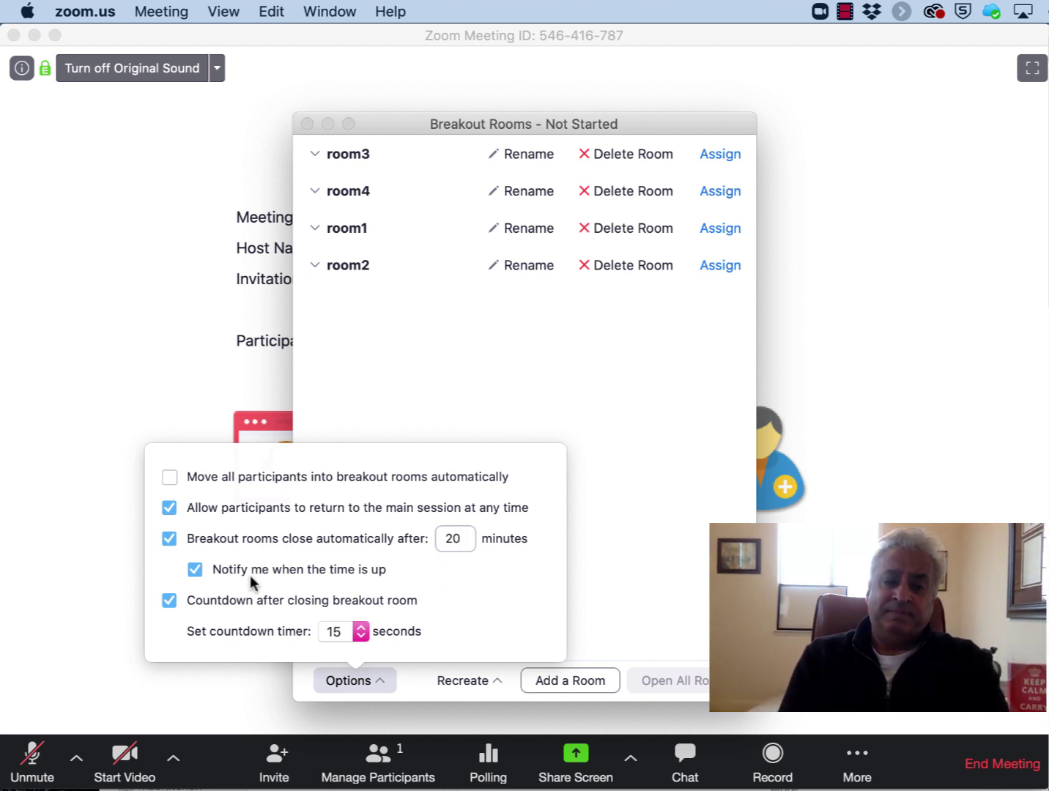
pyautogui.click(573, 537)
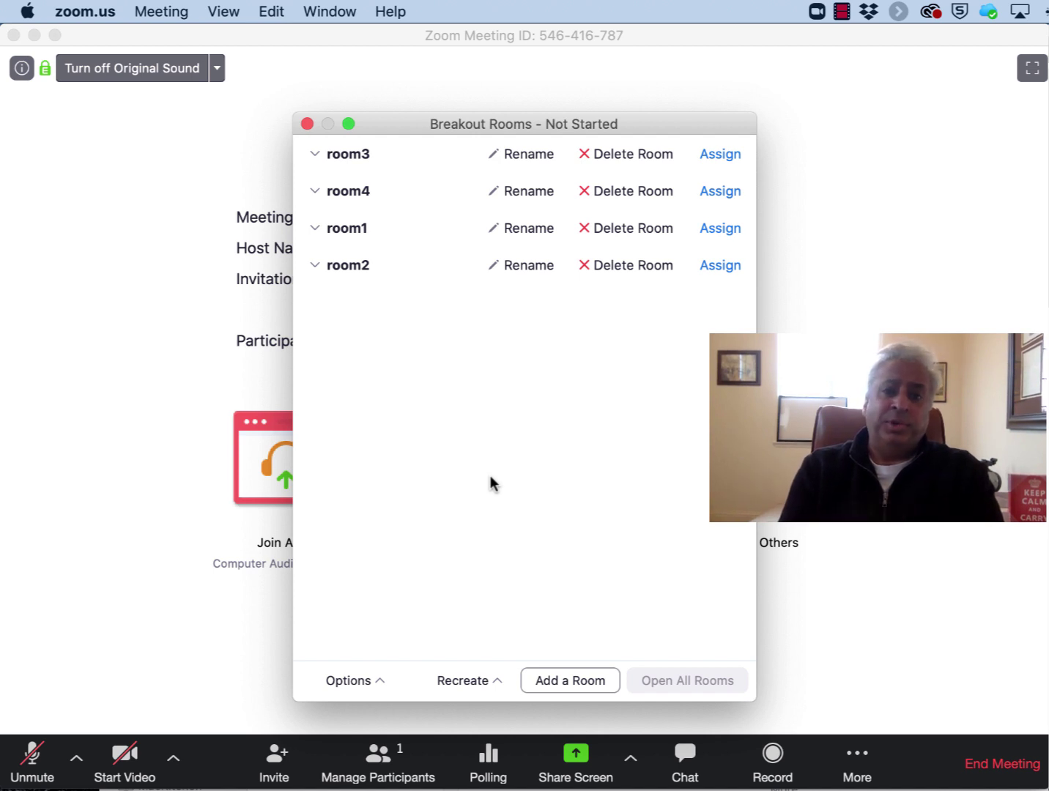
pyautogui.click(494, 680)
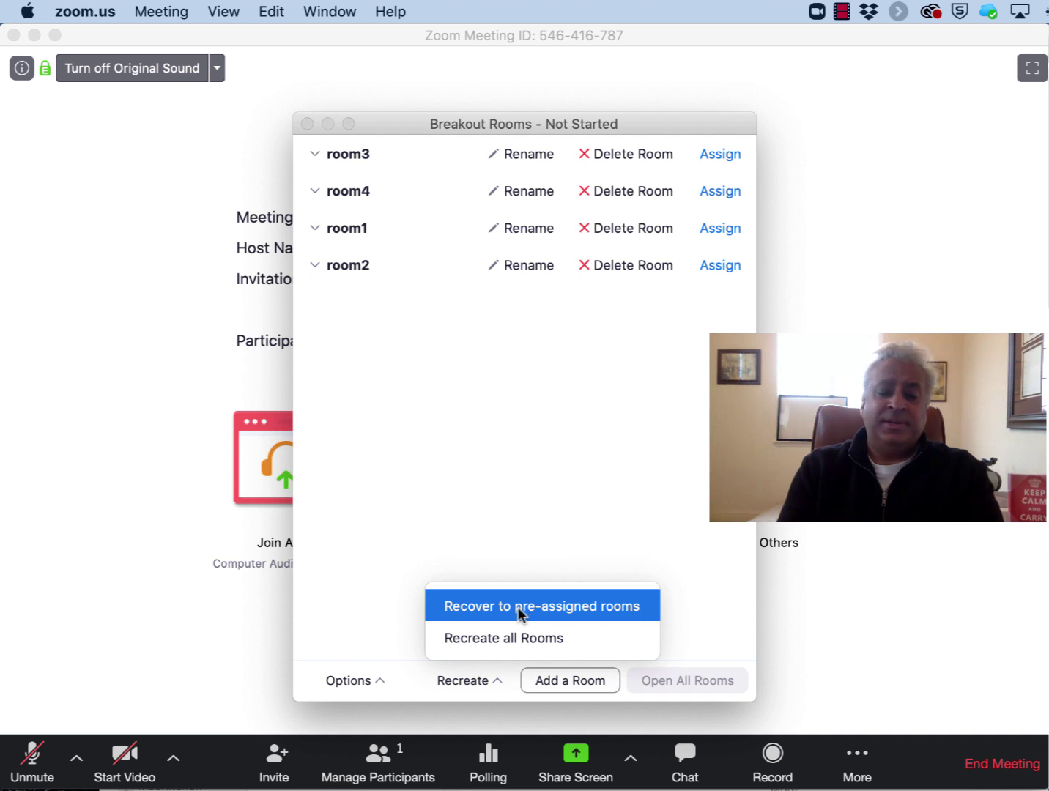
pyautogui.click(554, 525)
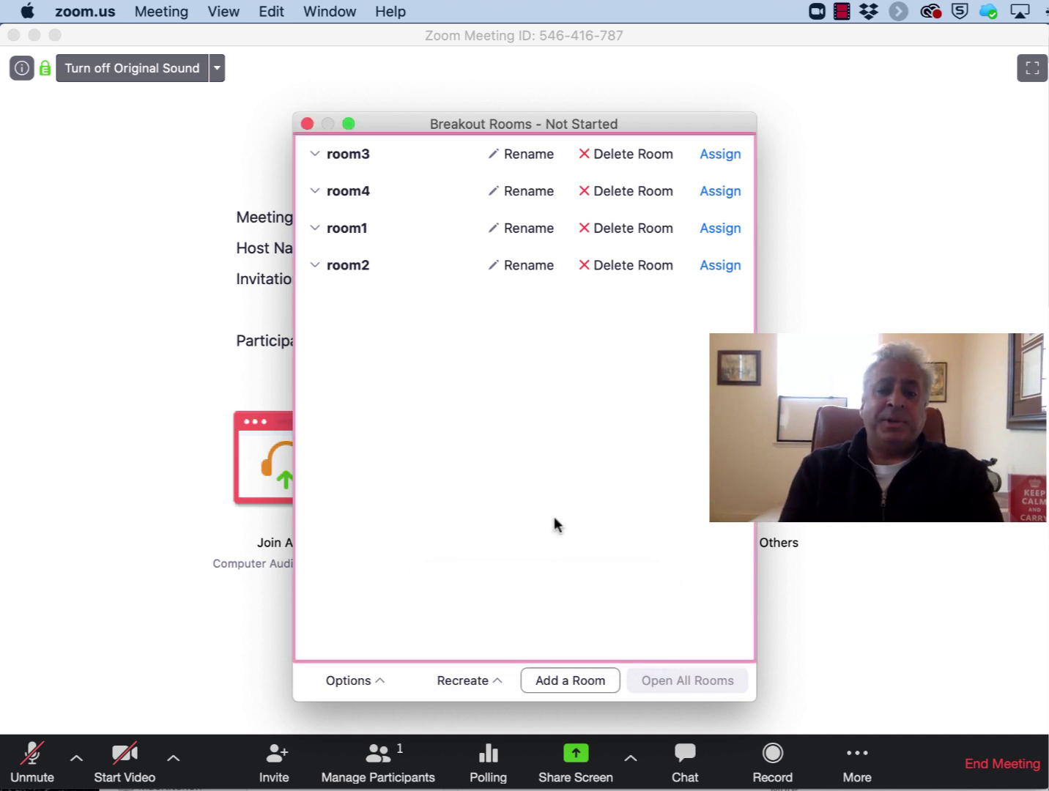